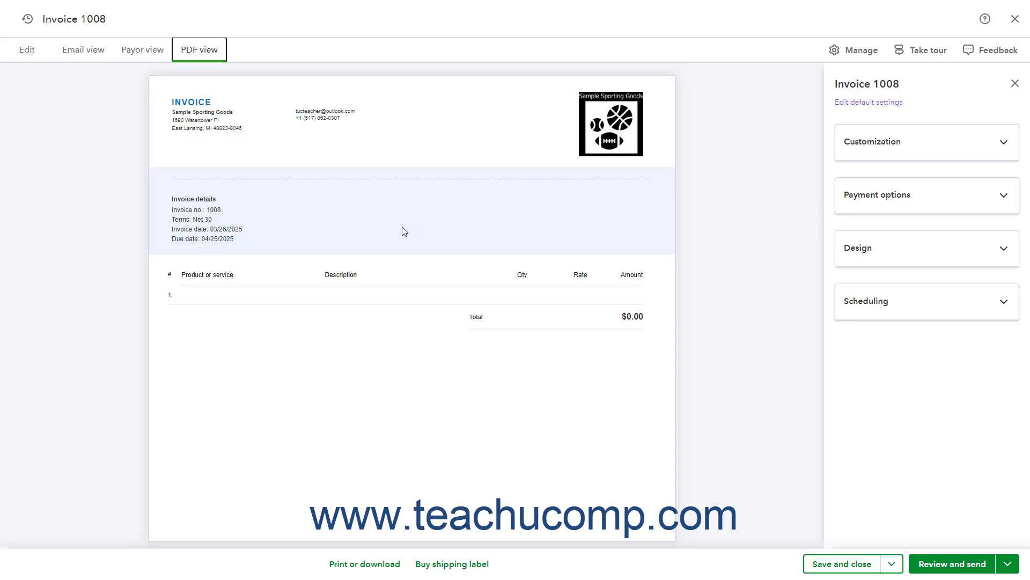
Preview the invoice as an email and as a PDF, and return to its editable form.
click(37, 52)
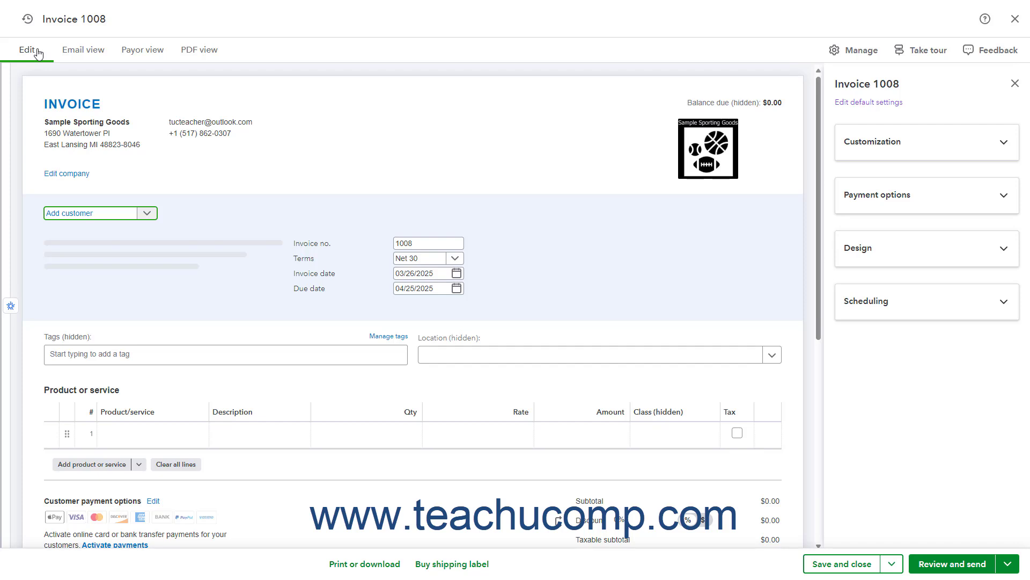
click(97, 51)
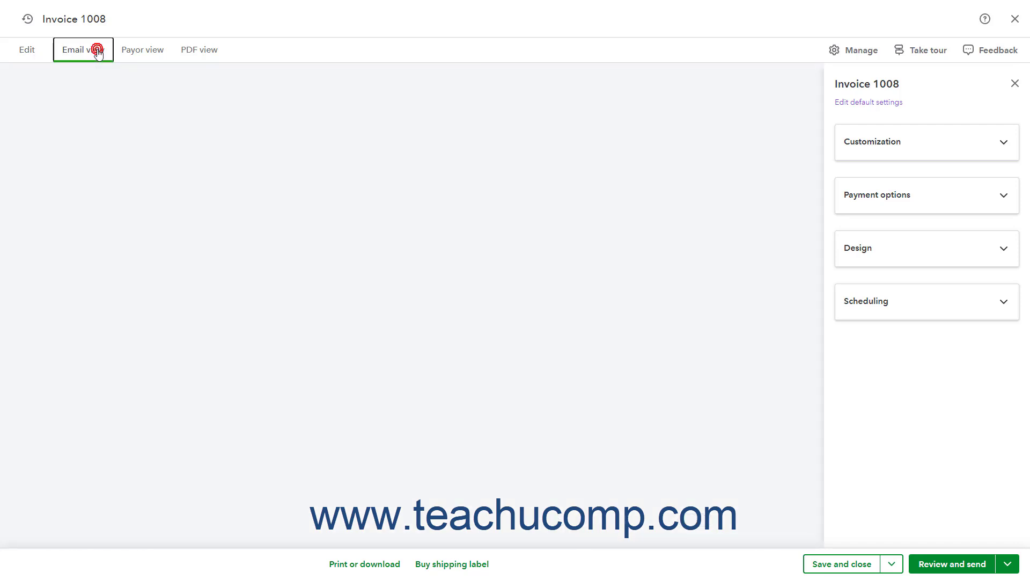
click(198, 57)
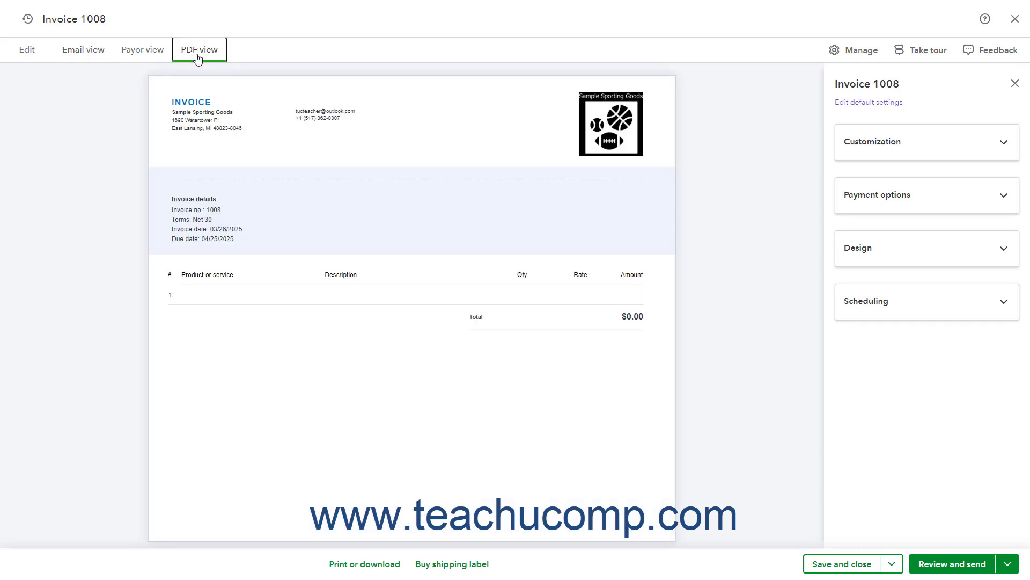
click(36, 53)
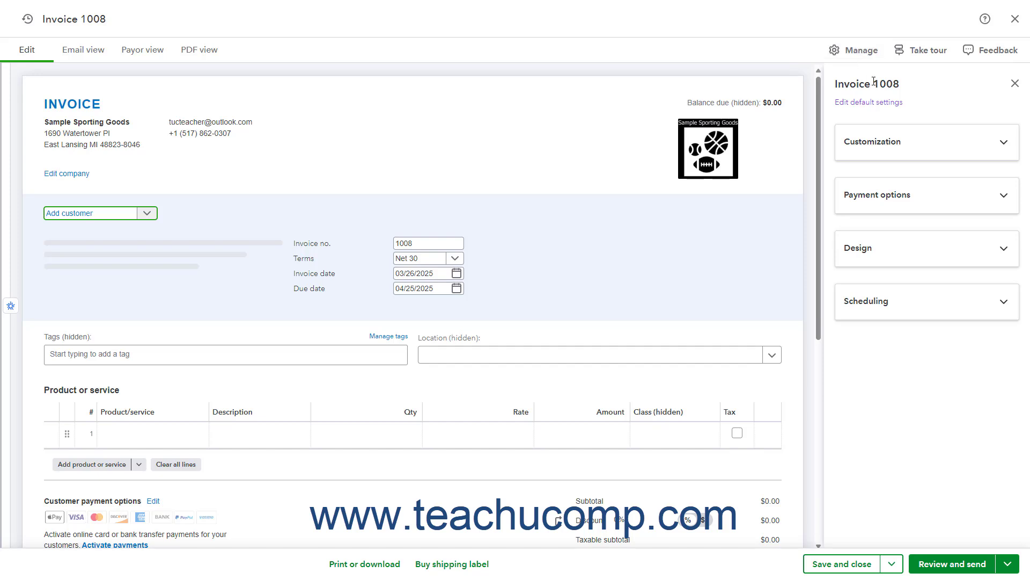
Look over the invoice's design settings, and hide and redisplay the invoice management options.
click(899, 252)
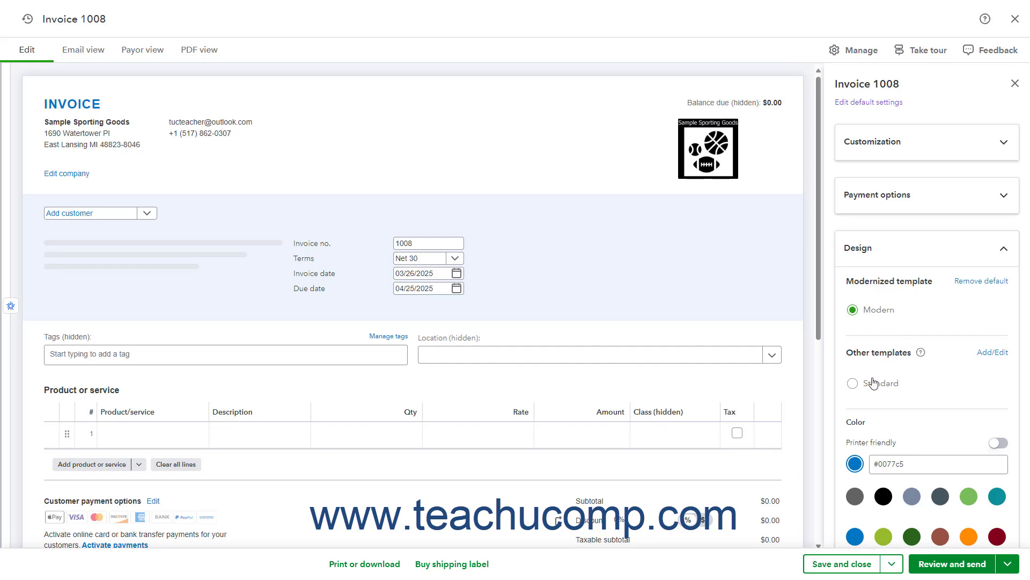
click(893, 246)
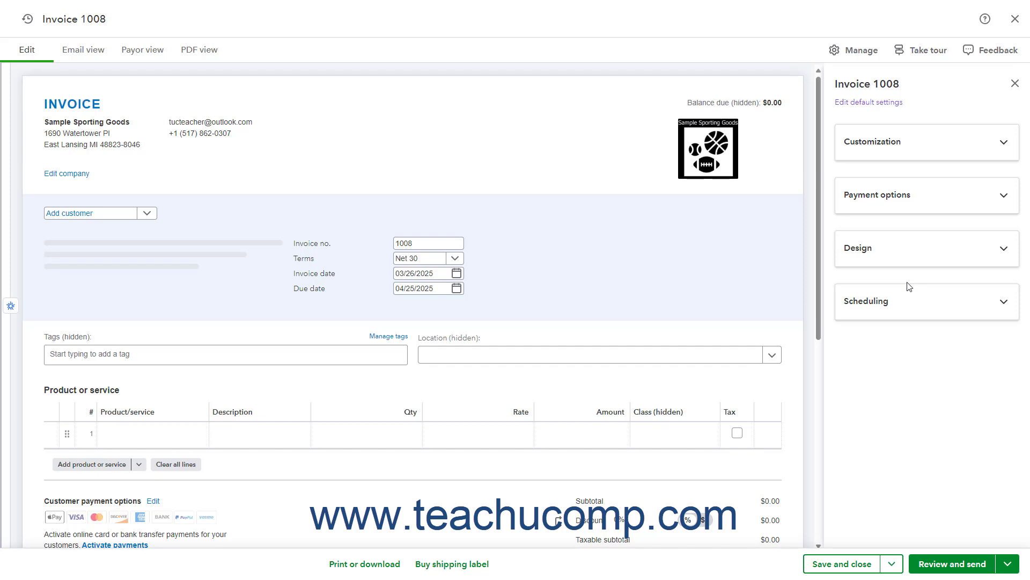
click(861, 51)
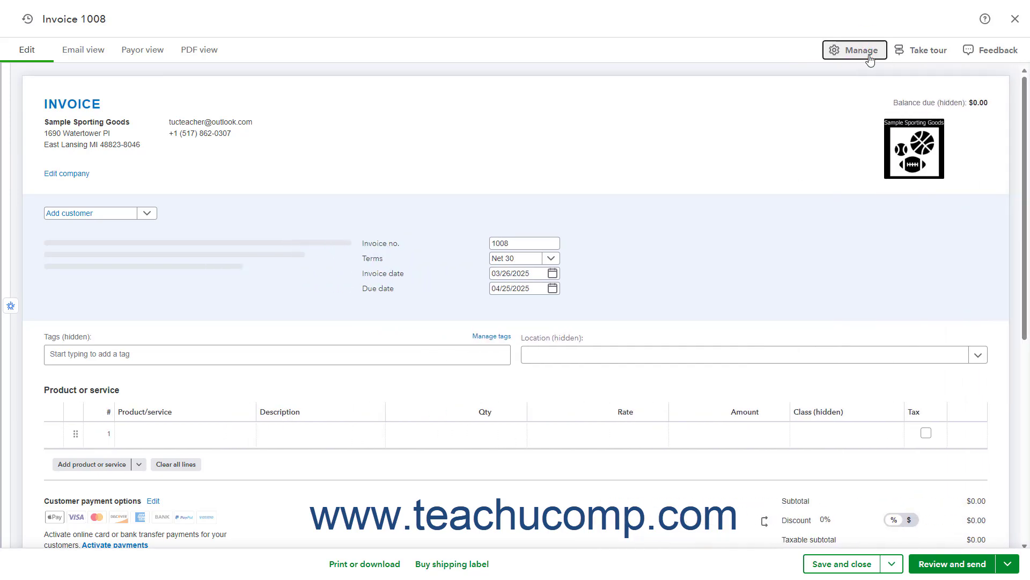
click(870, 56)
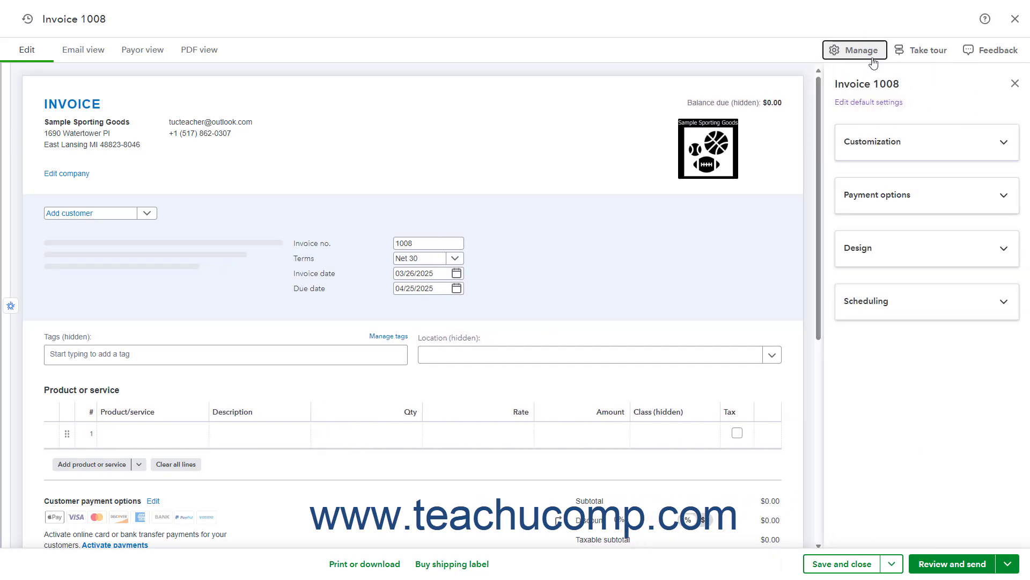
Examine the invoice's customization options, switching the Ship to field off and back on.
click(915, 148)
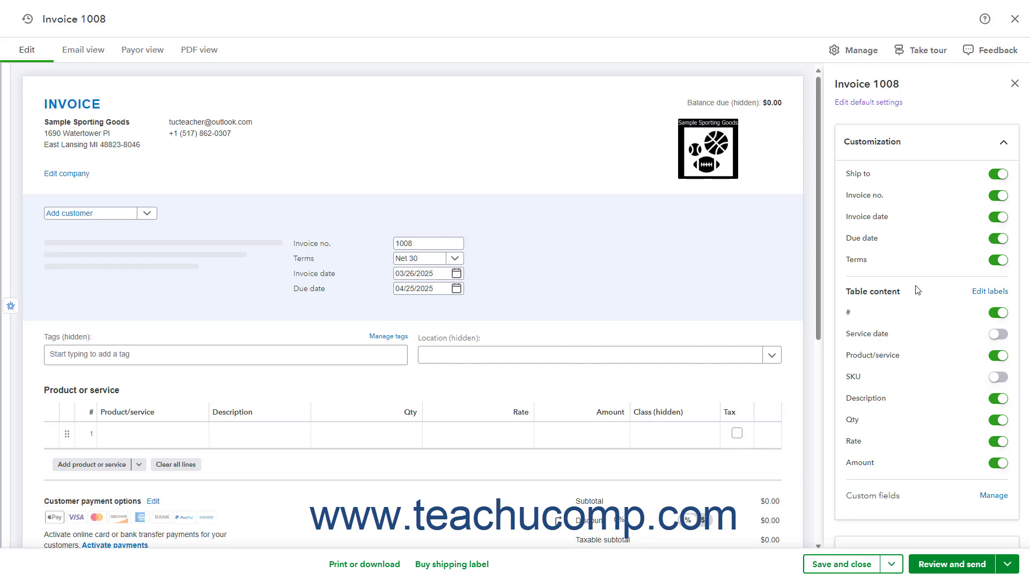
click(914, 157)
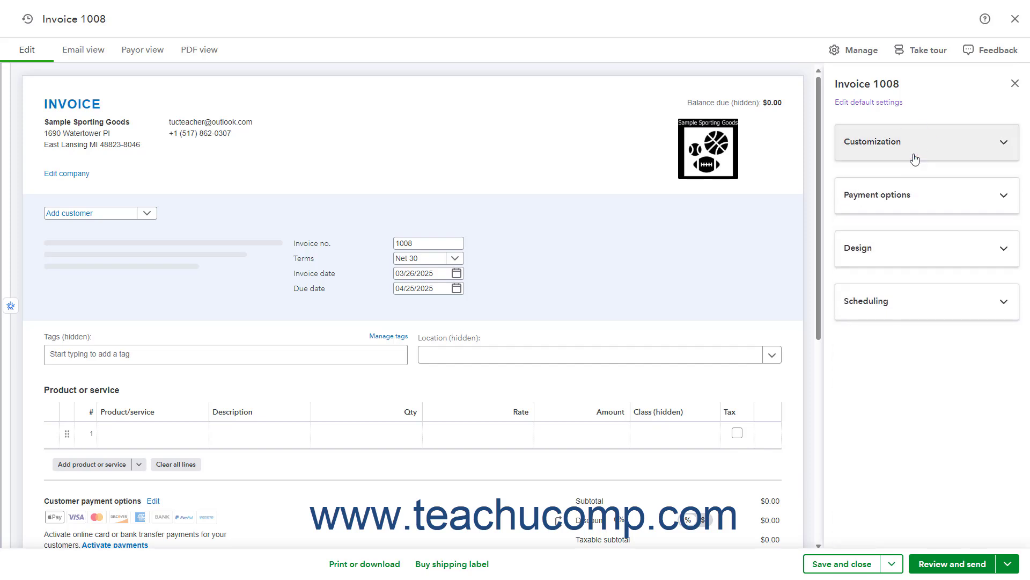
click(915, 158)
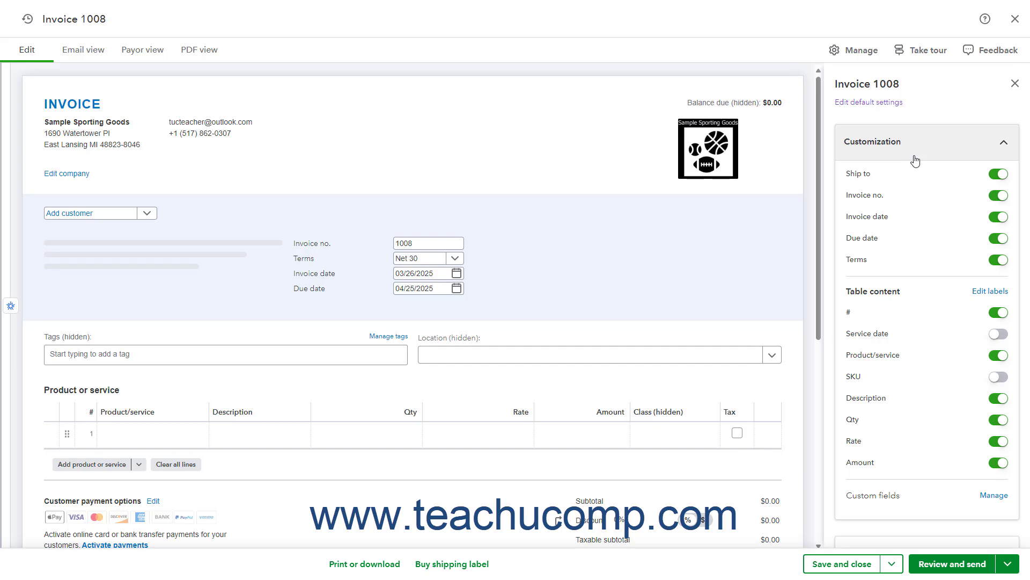
click(993, 175)
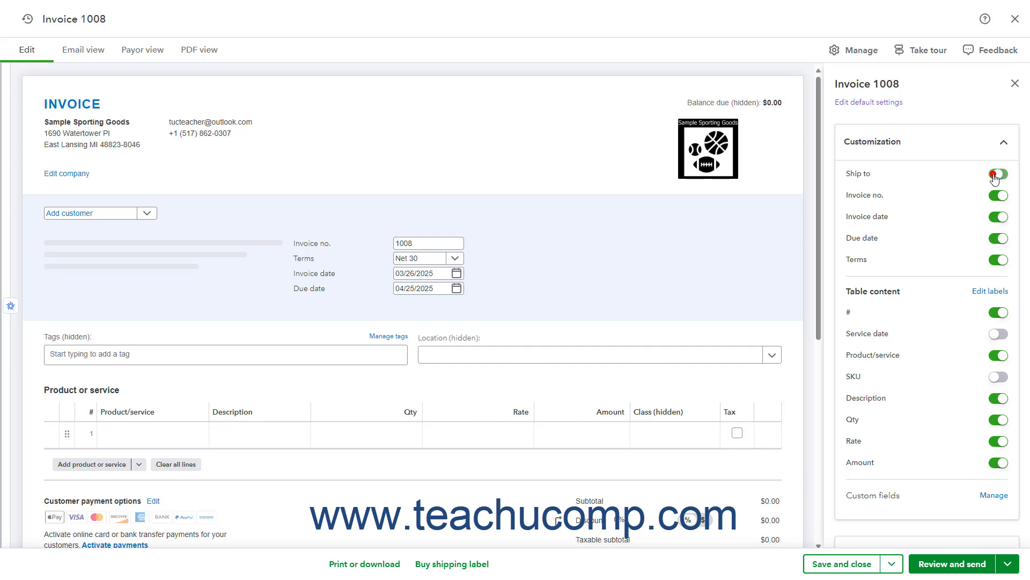
click(995, 176)
Examine the editable labels for the invoice's table content, save them and collapse the customization options.
click(990, 292)
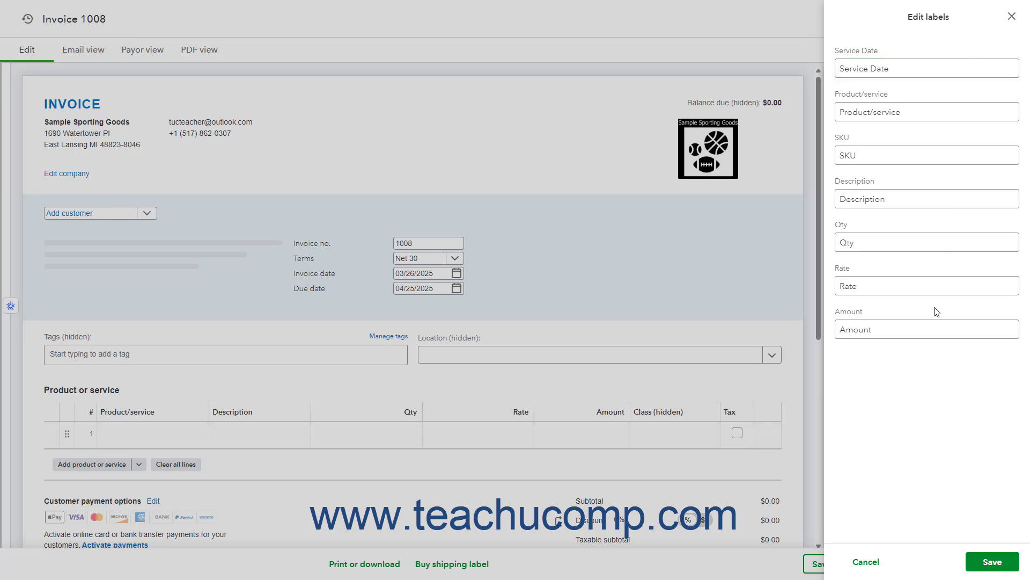
click(989, 561)
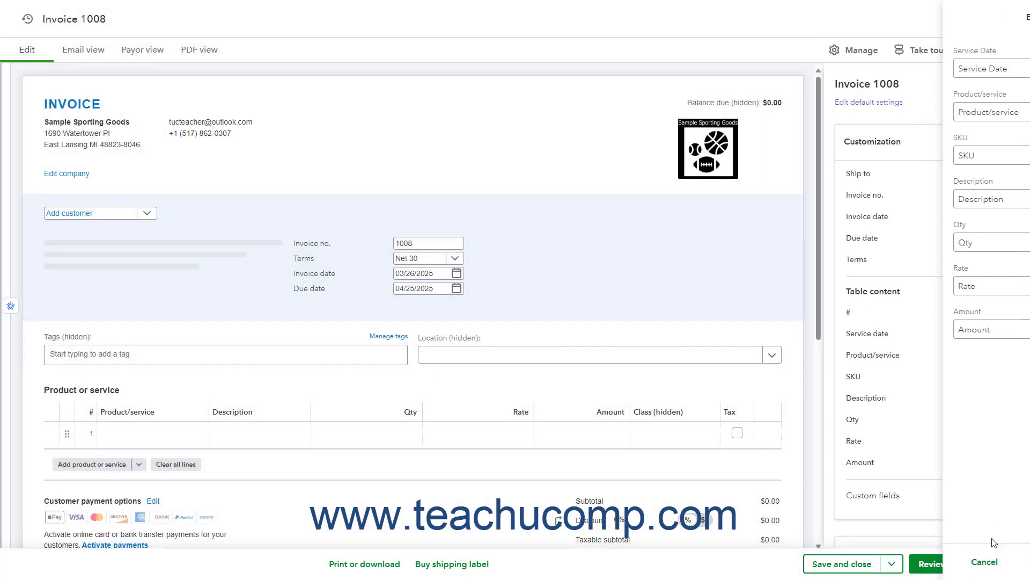
click(925, 154)
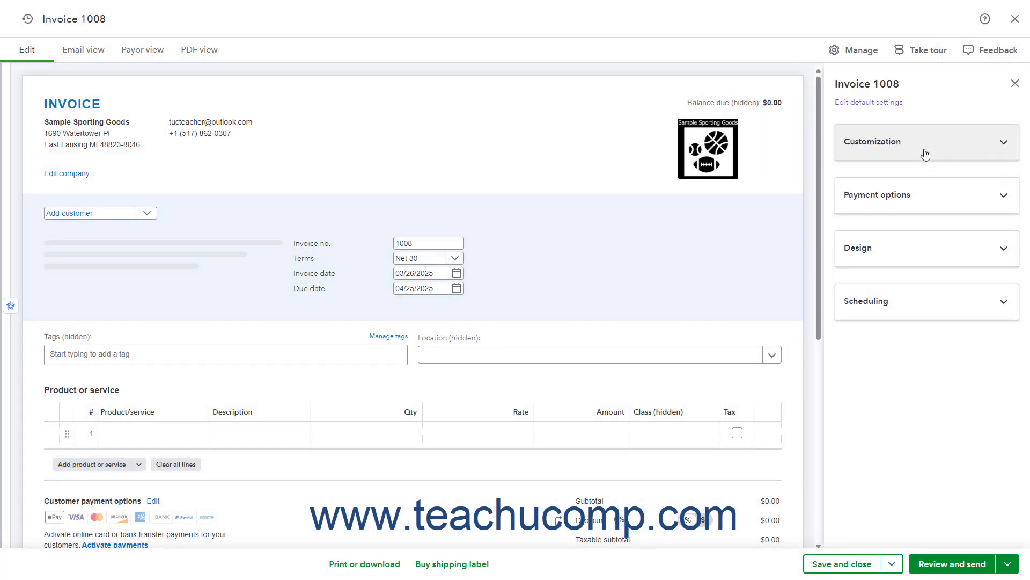
Examine the invoice's payment options and its design choices for template, color and font.
click(926, 201)
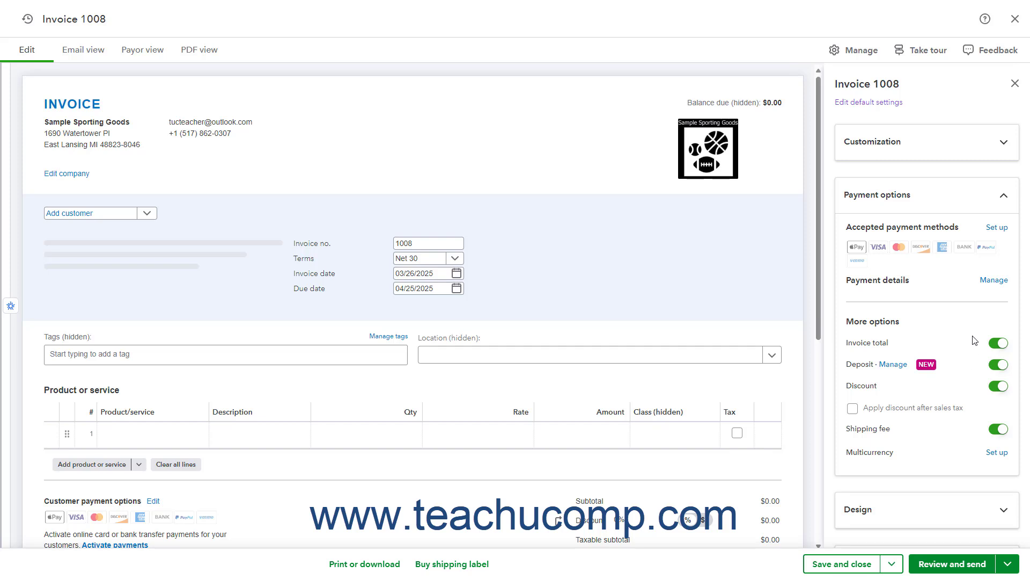
click(946, 201)
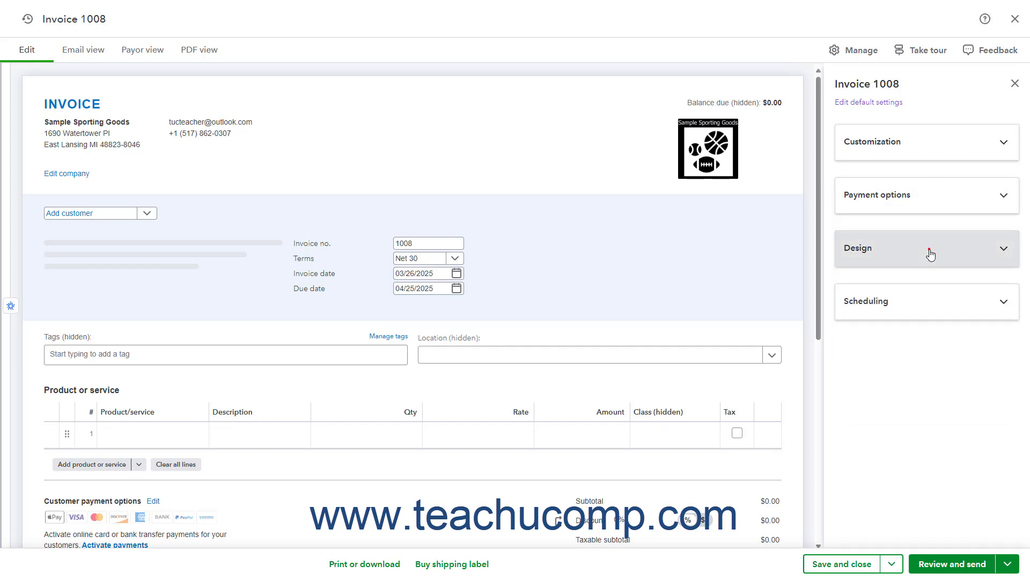
click(931, 255)
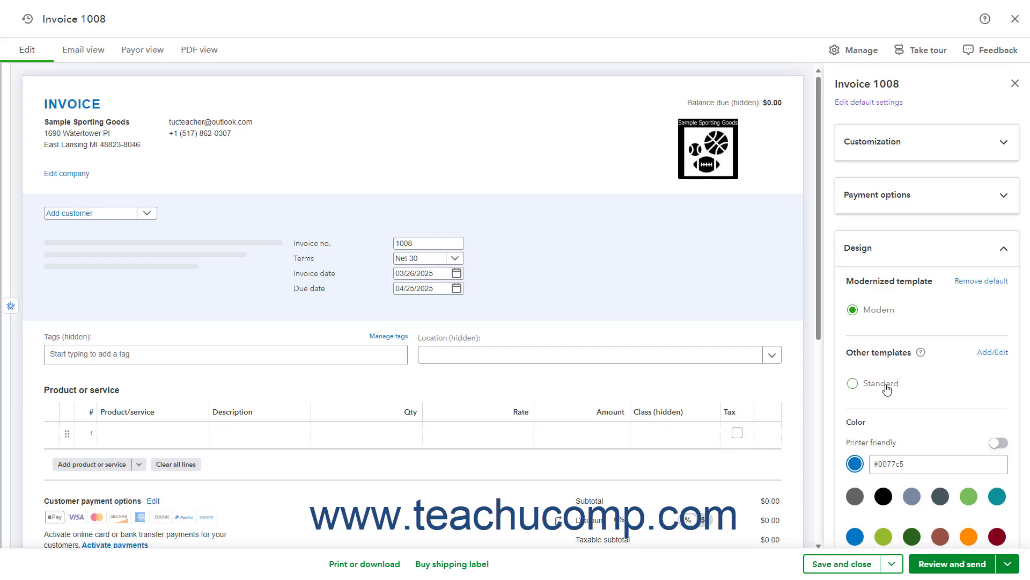
click(895, 313)
scroll(897, 316, down, 2)
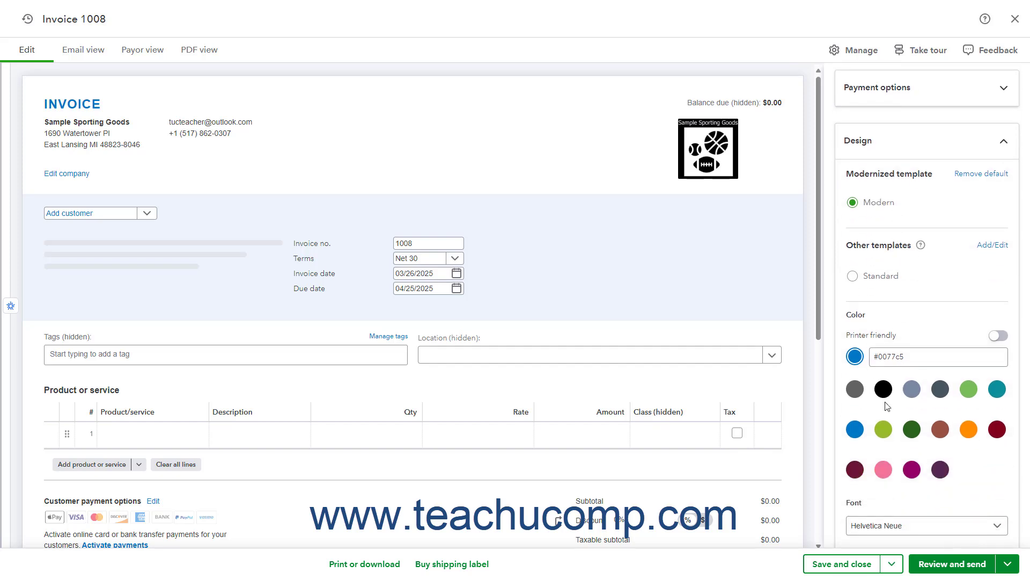
click(1002, 527)
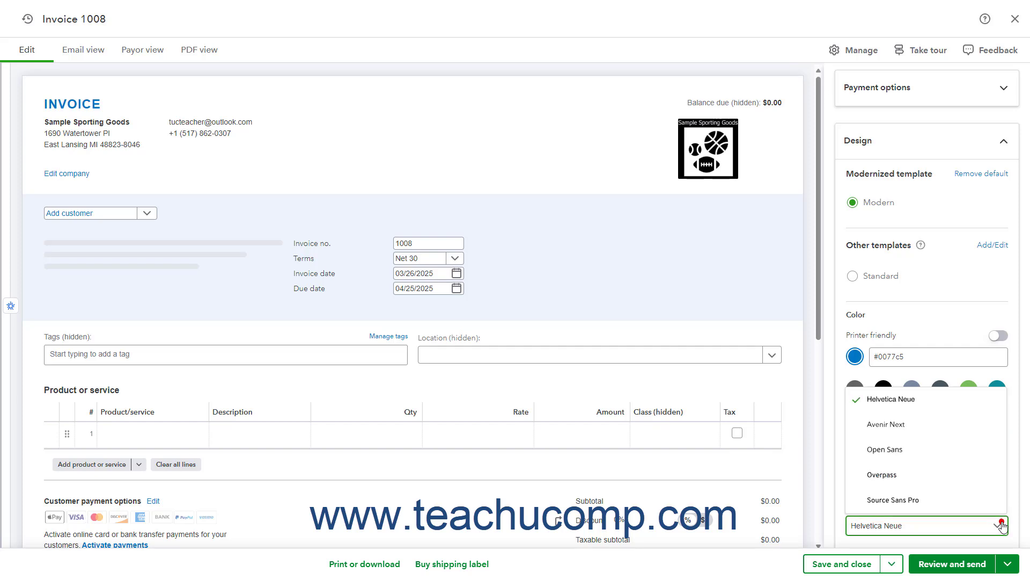
click(1001, 527)
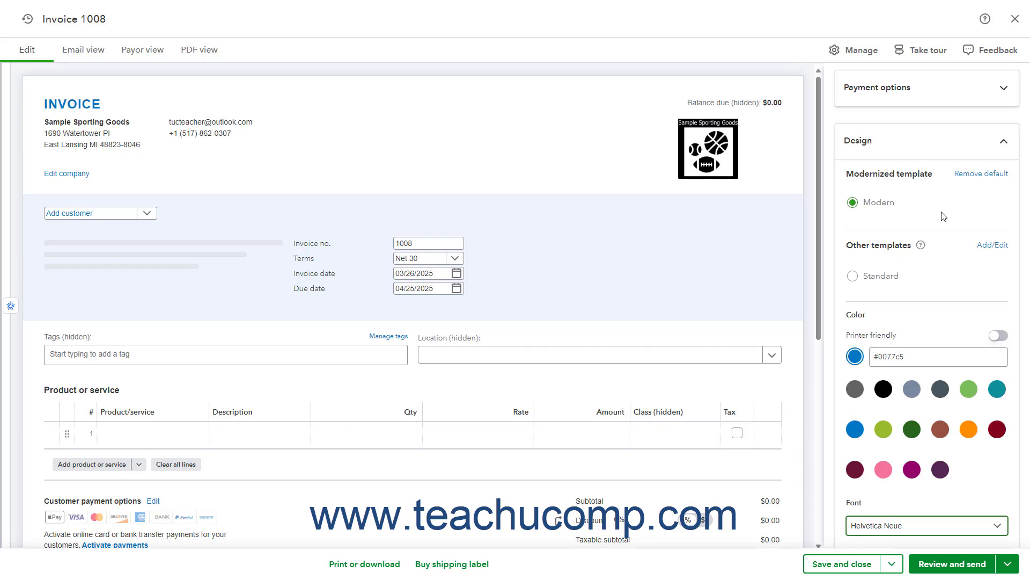
click(858, 142)
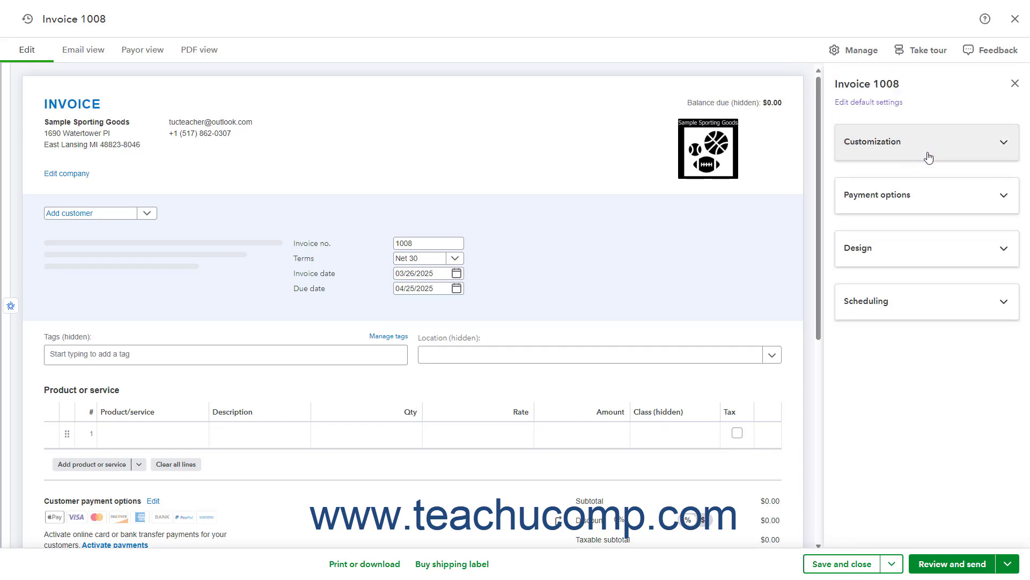
Examine the invoice's scheduling options for recurring invoices, recurring payments, delayed printing or sending, and reminders.
click(918, 309)
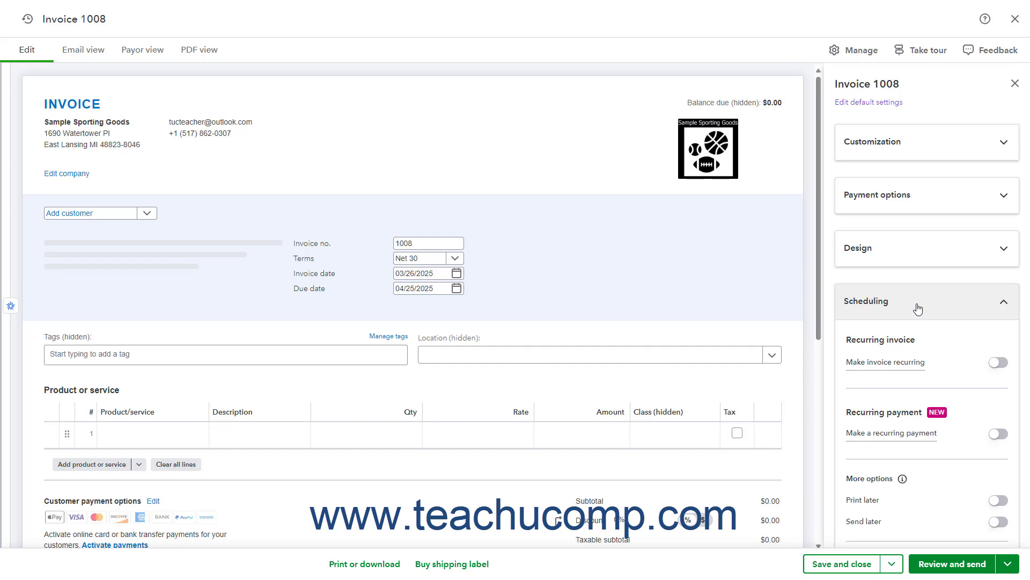
scroll(916, 368, down, 2)
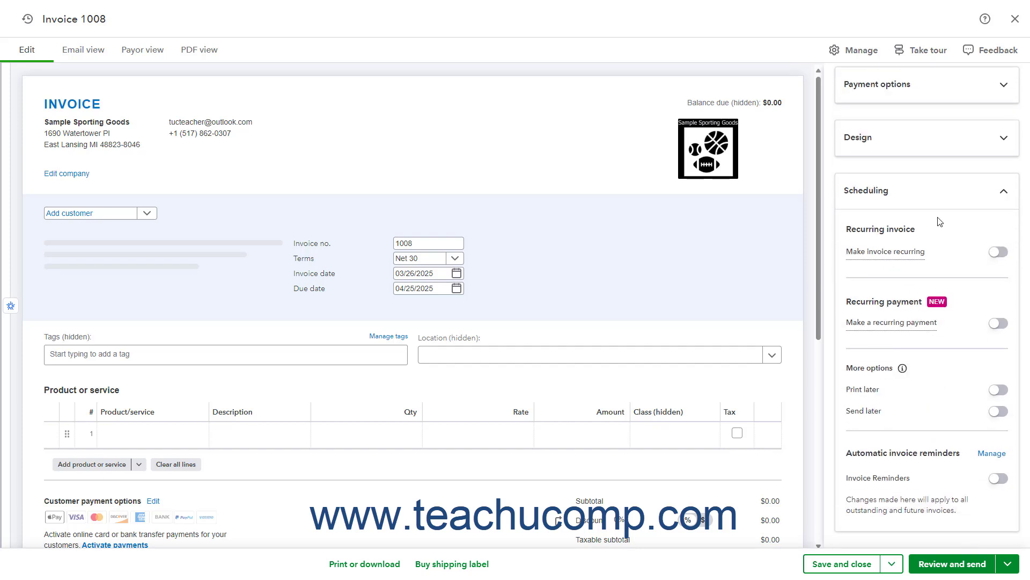
click(939, 202)
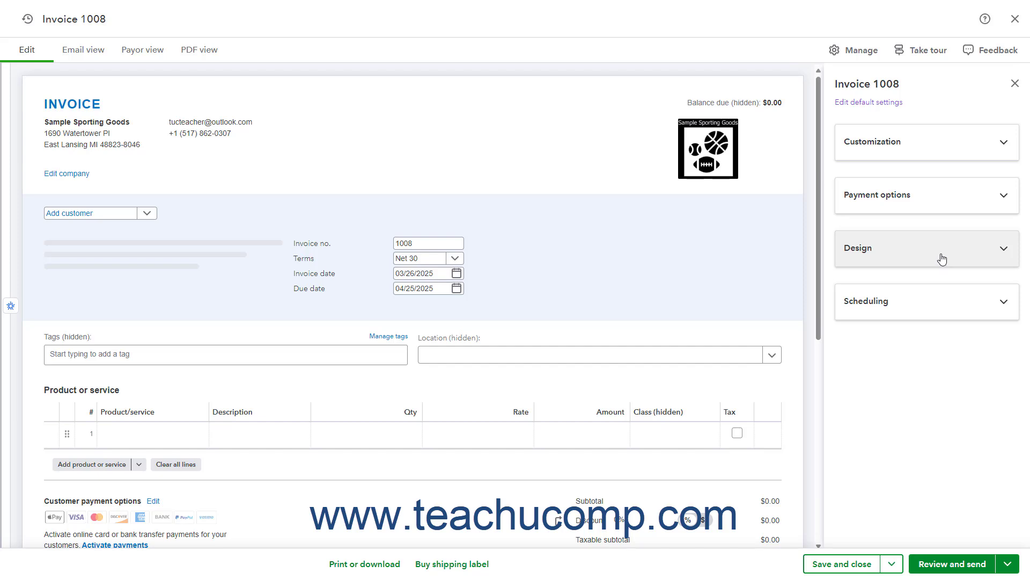
Leave the invoice without saving and create a new invoice style under the company's custom form styles.
click(1015, 18)
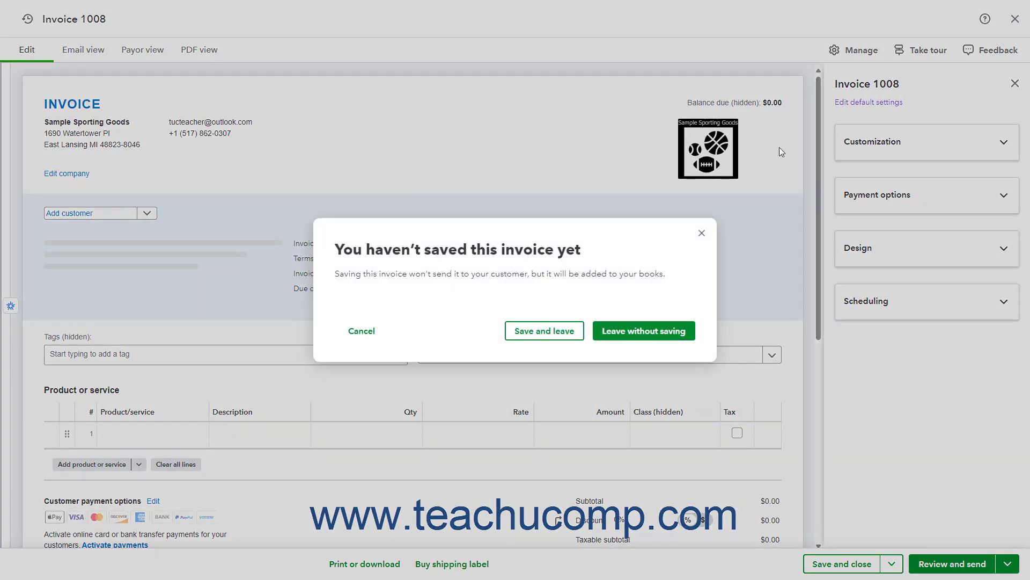
click(644, 330)
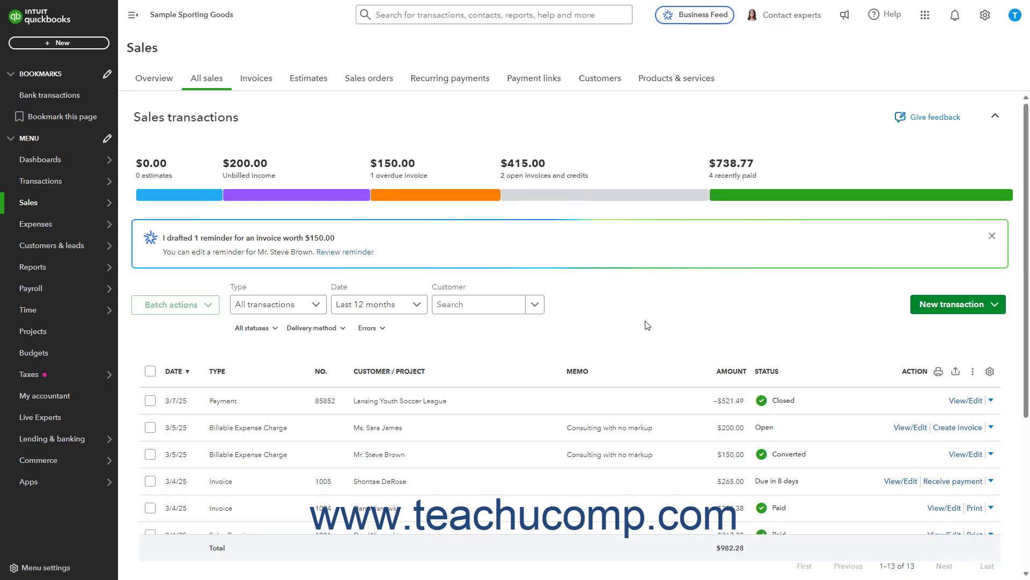
click(985, 24)
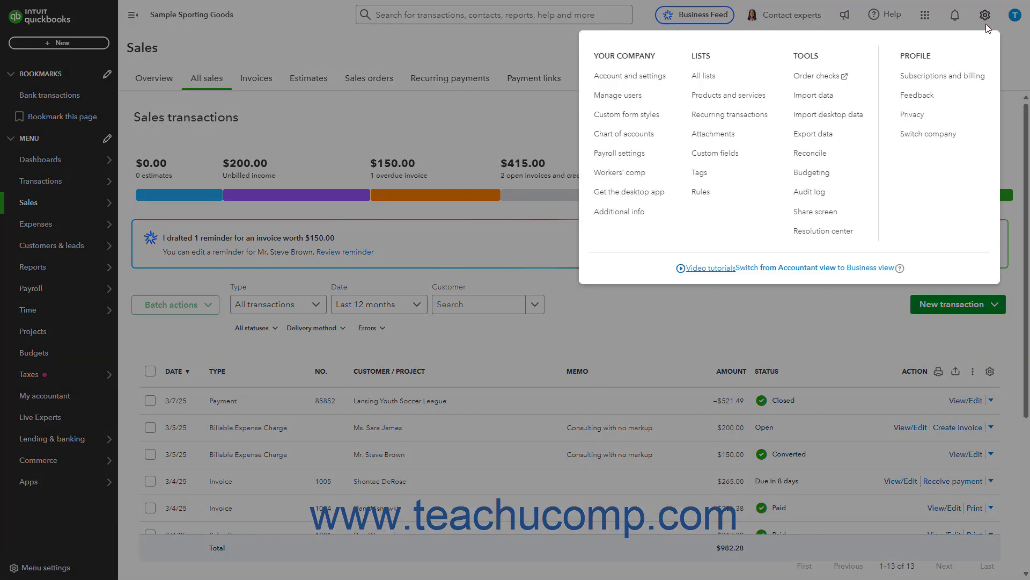
click(638, 123)
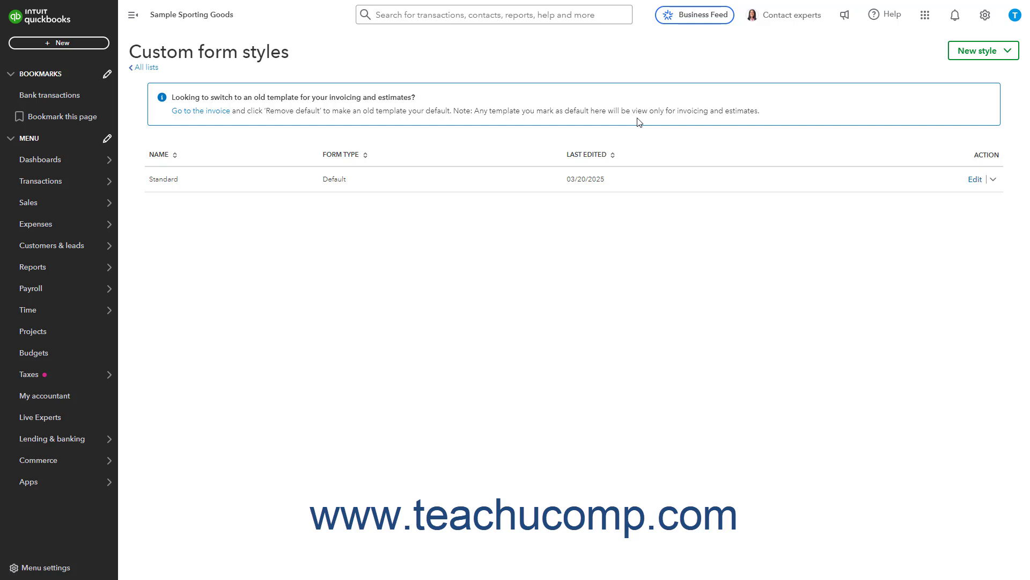
click(966, 59)
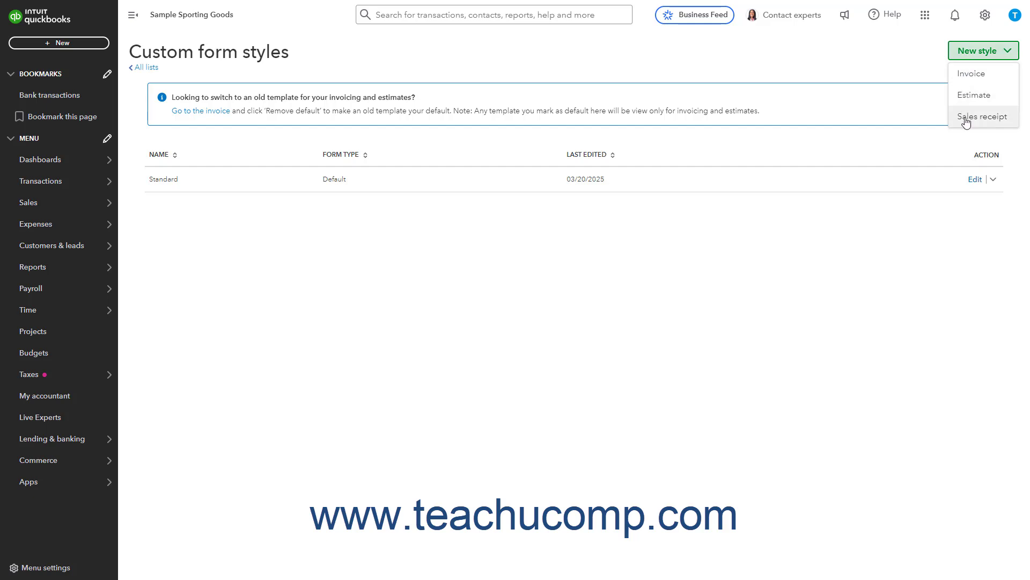
click(974, 73)
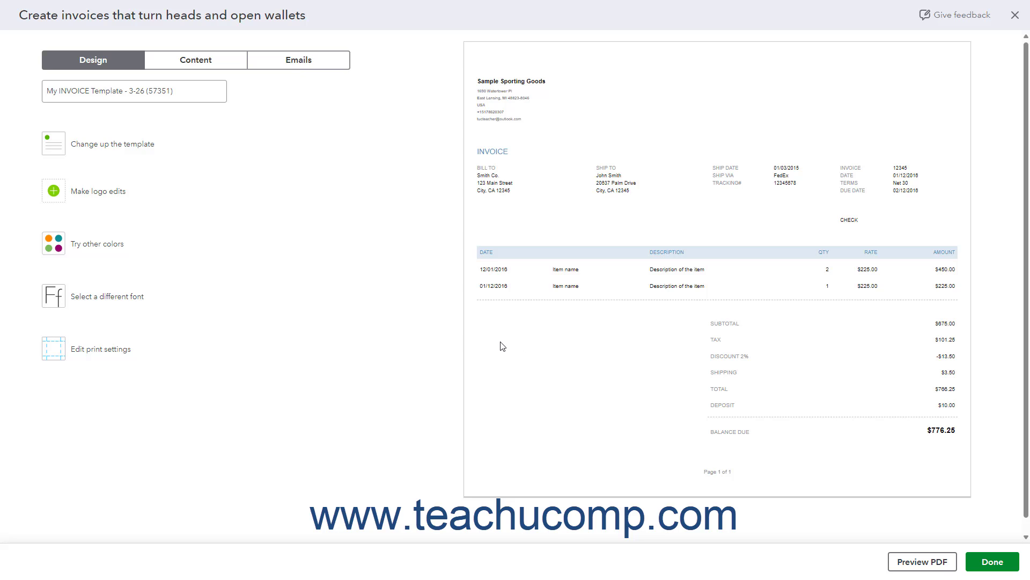
Name the new invoice template "My Custom Invoice Form".
click(182, 91)
triple_click(182, 90)
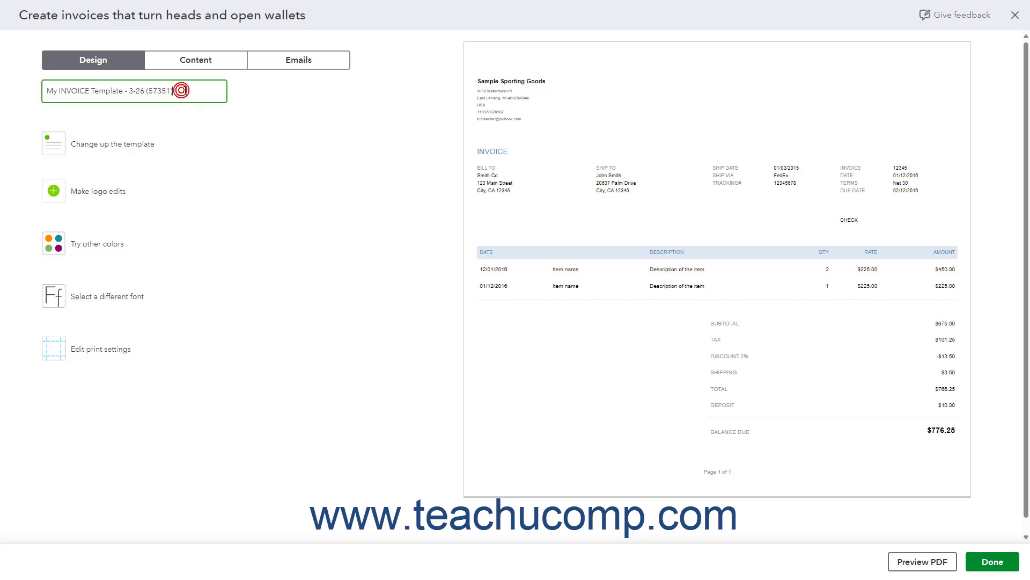
text(My Custom Invoice Form)
Look through the Design, Content and Emails settings of the new invoice template.
click(105, 60)
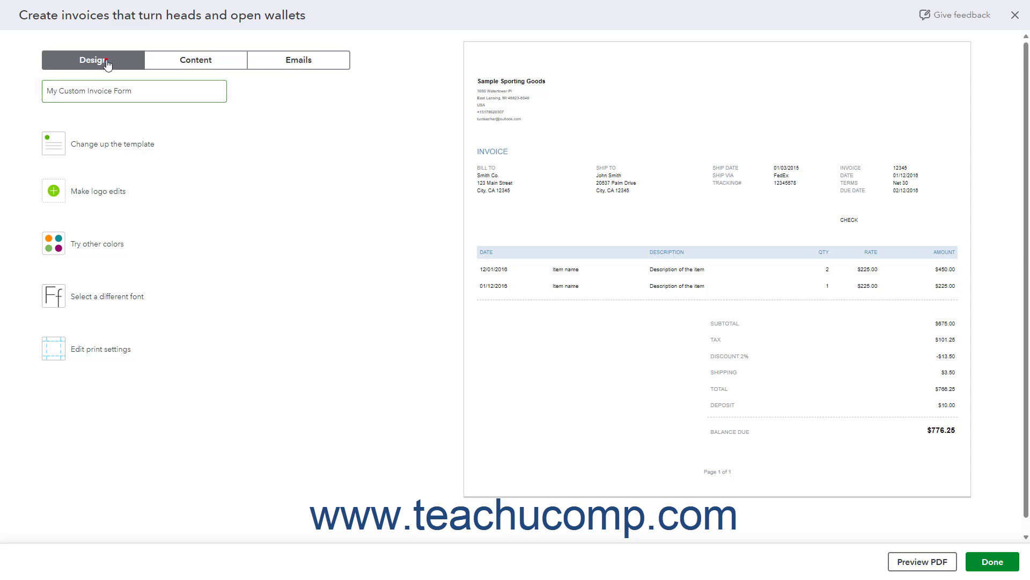
click(195, 67)
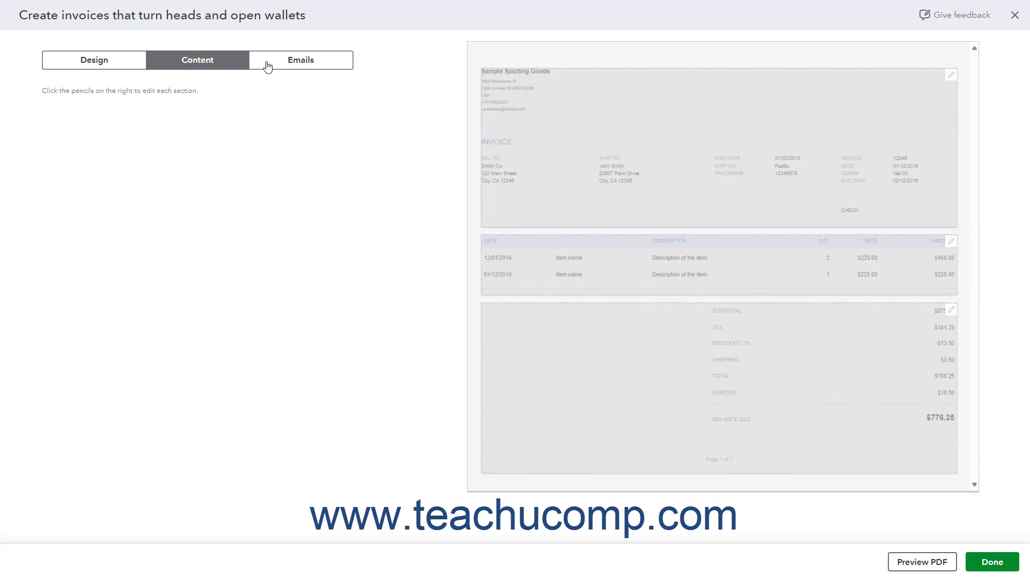
click(307, 64)
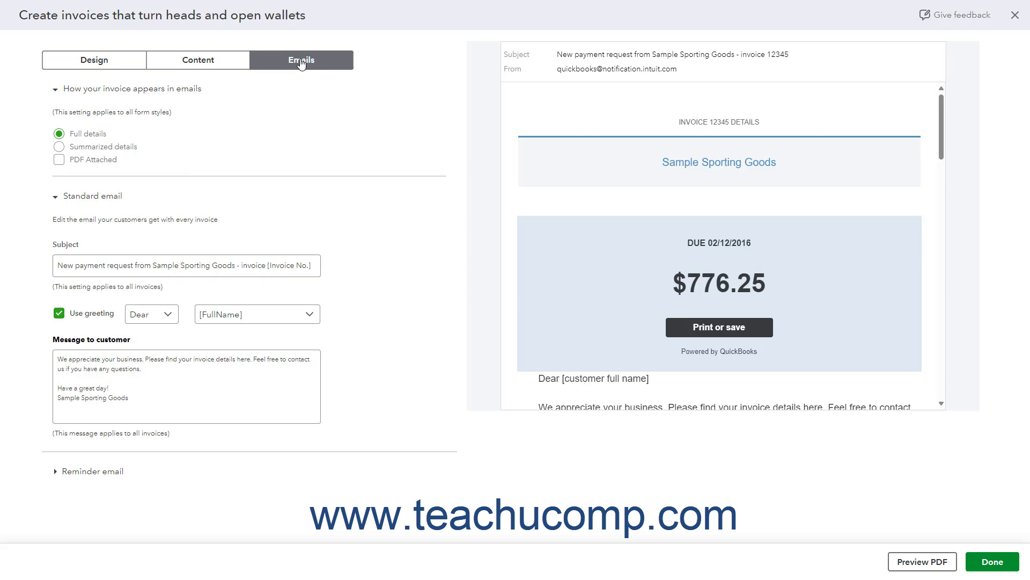
Go back through the template's Content and Design settings, and check the options for exiting while keeping the template open.
click(203, 68)
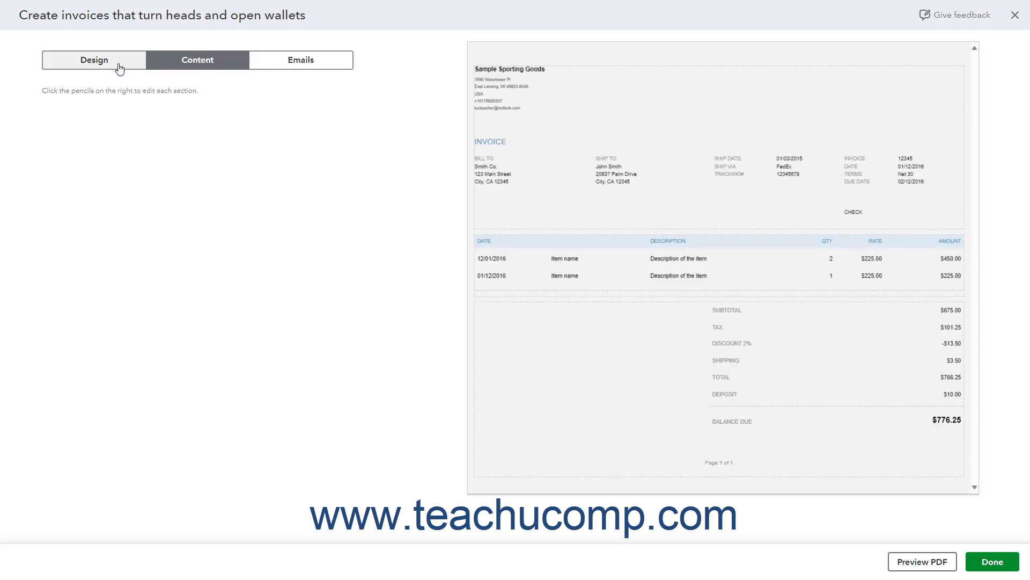
click(118, 68)
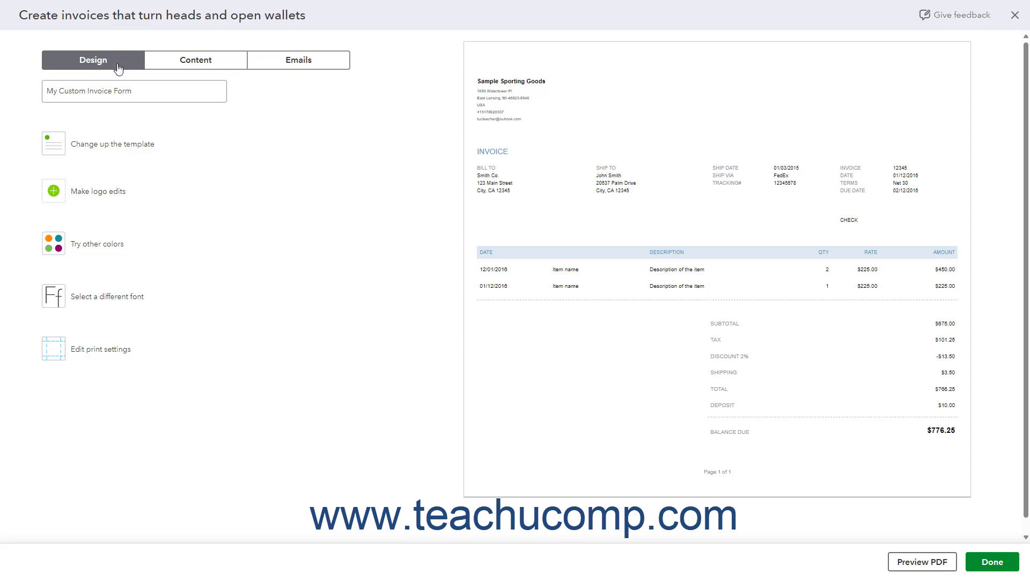
click(1014, 17)
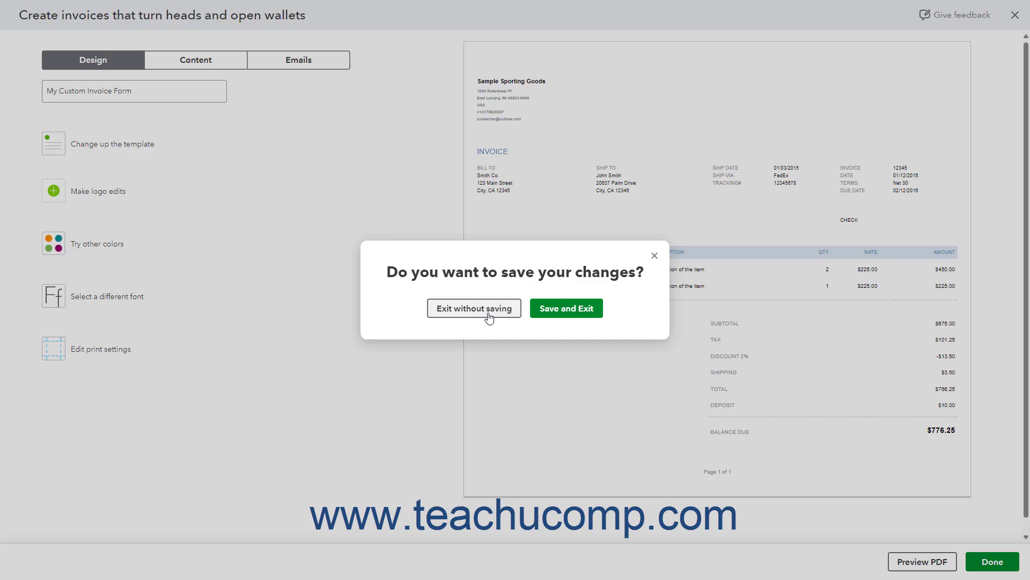
click(654, 256)
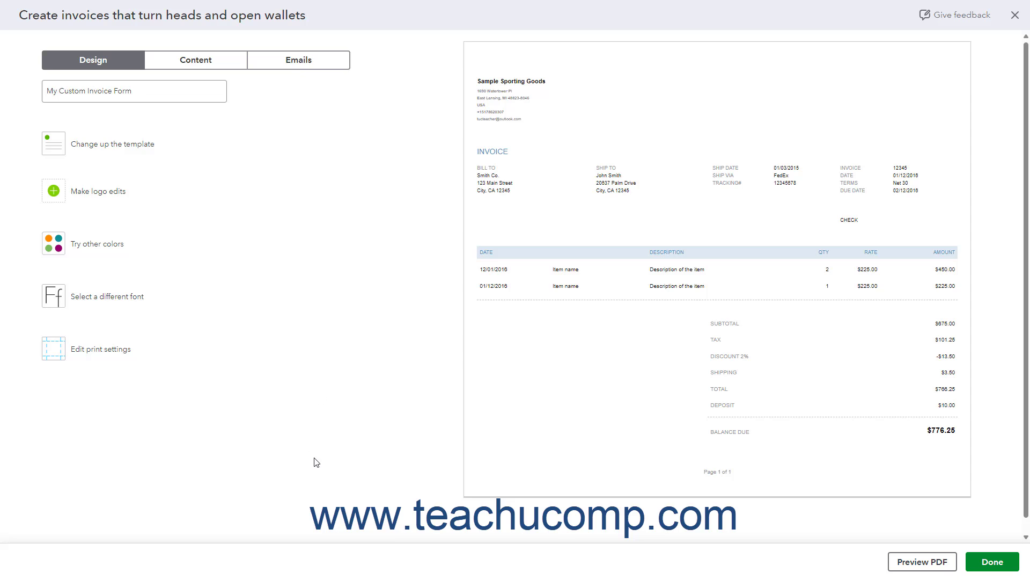
Preview the custom invoice form as a PDF and close the preview.
click(924, 561)
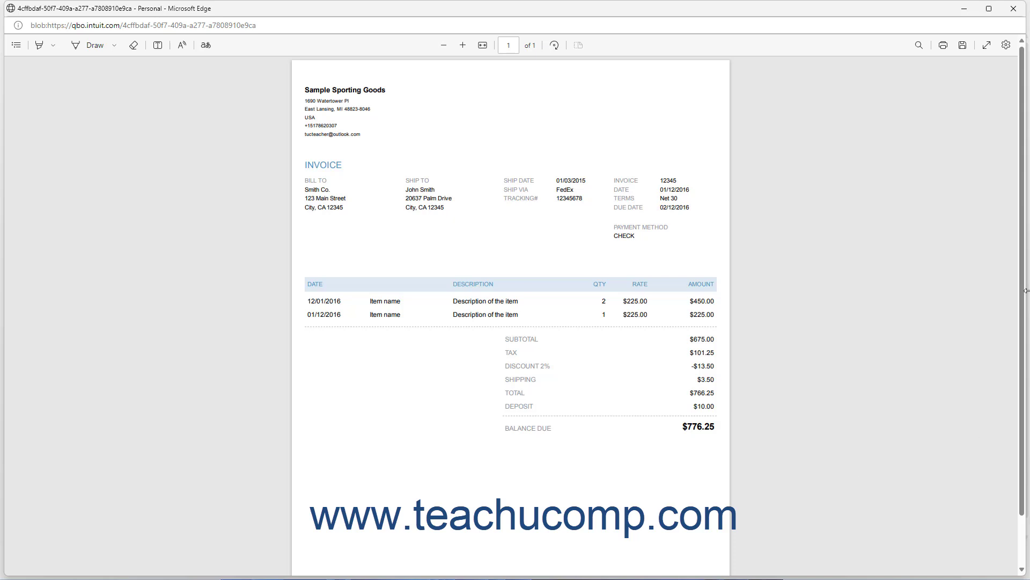
click(1013, 9)
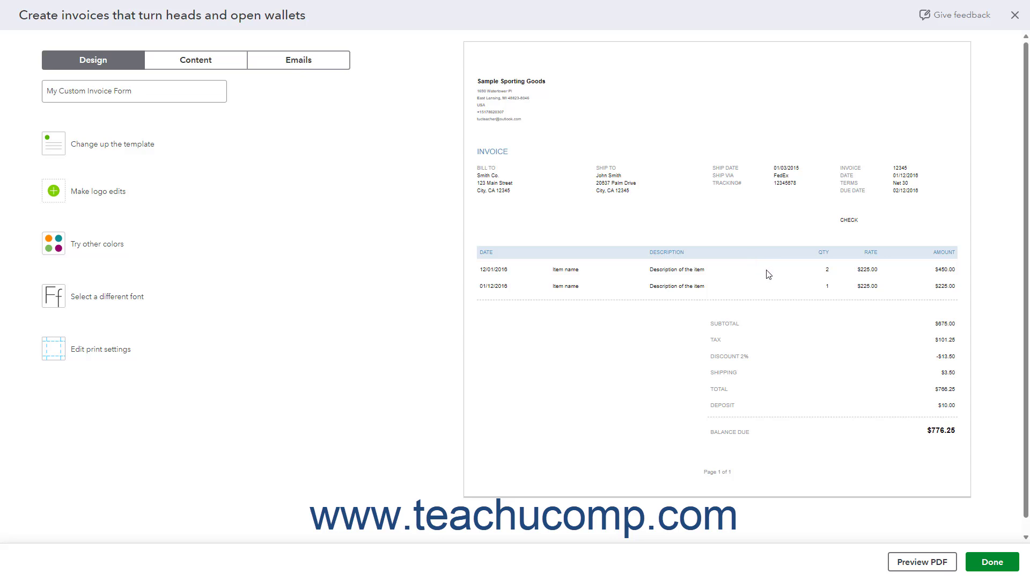
Save the finished invoice template and refresh the list of custom form styles.
click(978, 561)
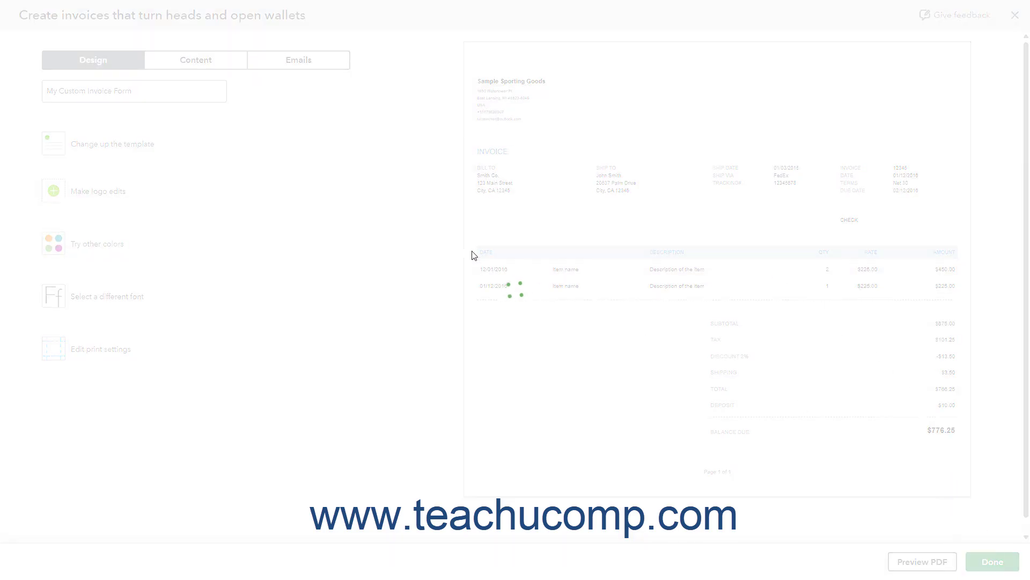
mouse_move(279, 4)
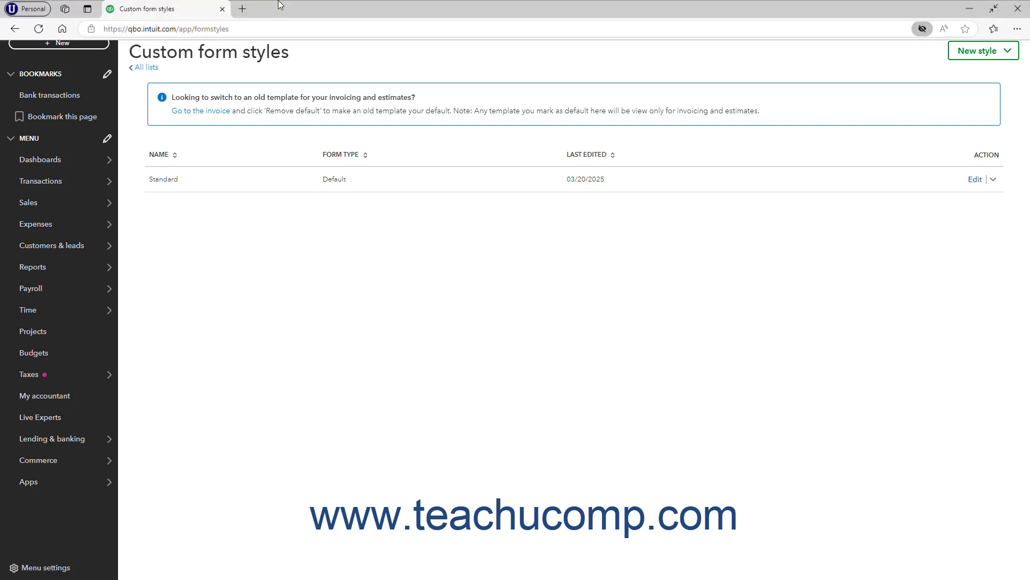
click(39, 29)
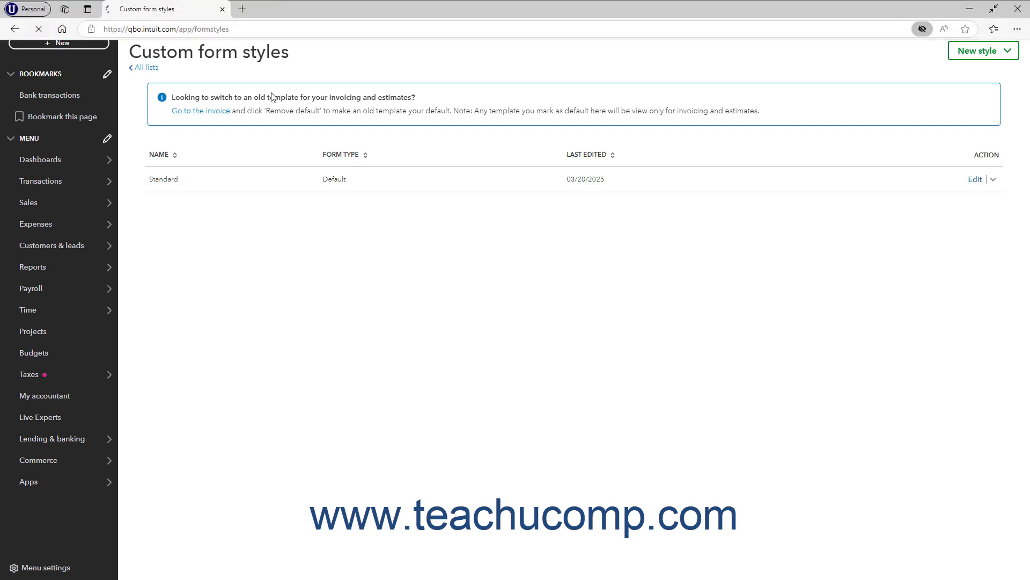